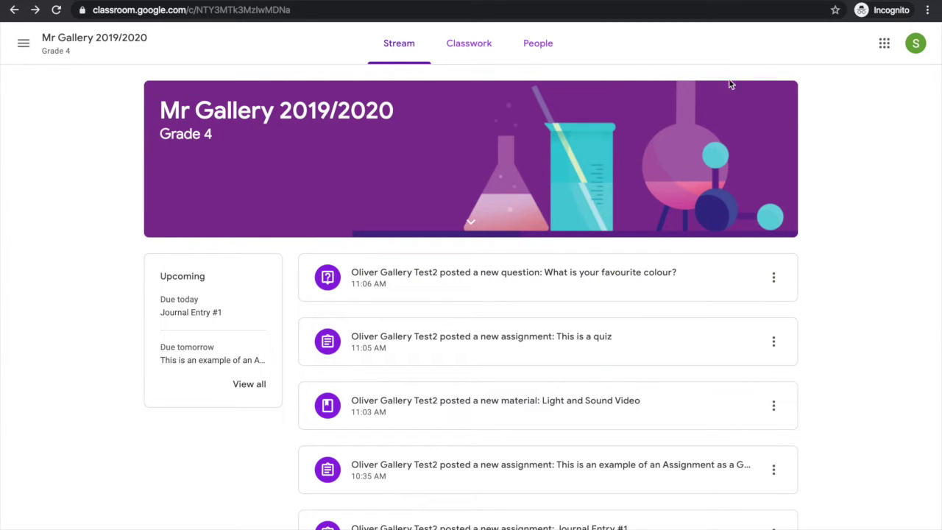
# Scroll through the class stream, then go to the Classwork page
pyautogui.scroll(-2, 838, 379)
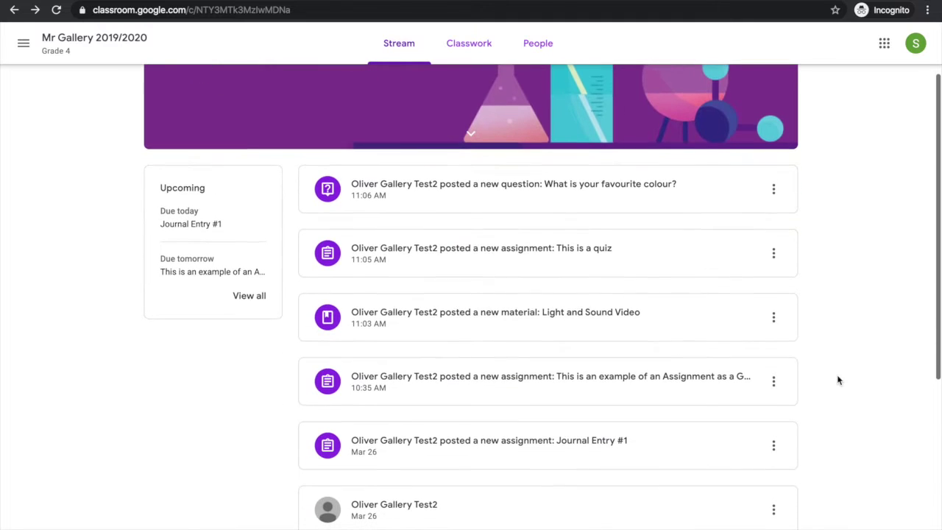
pyautogui.scroll(-1, 478, 353)
pyautogui.scroll(-2, 478, 359)
pyautogui.scroll(-2, 480, 360)
pyautogui.scroll(2, 479, 359)
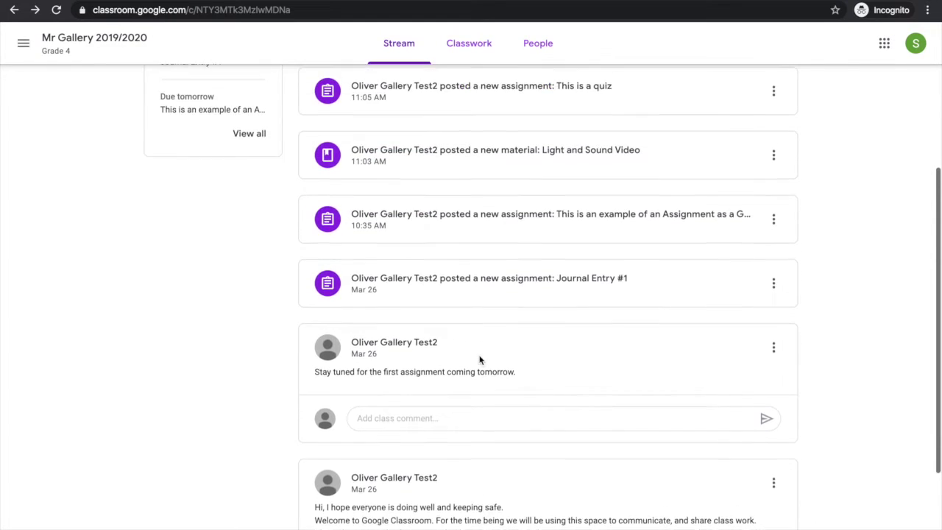
pyautogui.scroll(5, 479, 360)
pyautogui.click(474, 43)
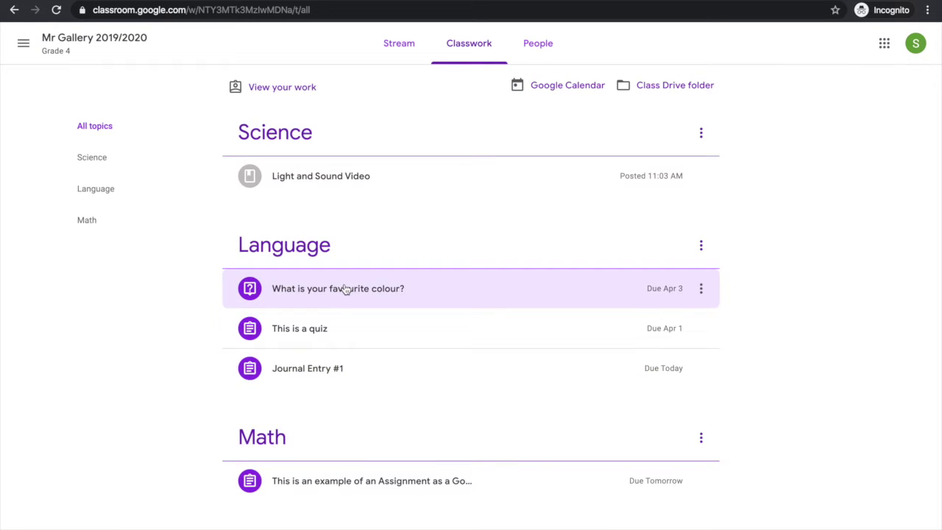
# View the Light and Sound Video material, then return to the Classwork list
pyautogui.click(327, 192)
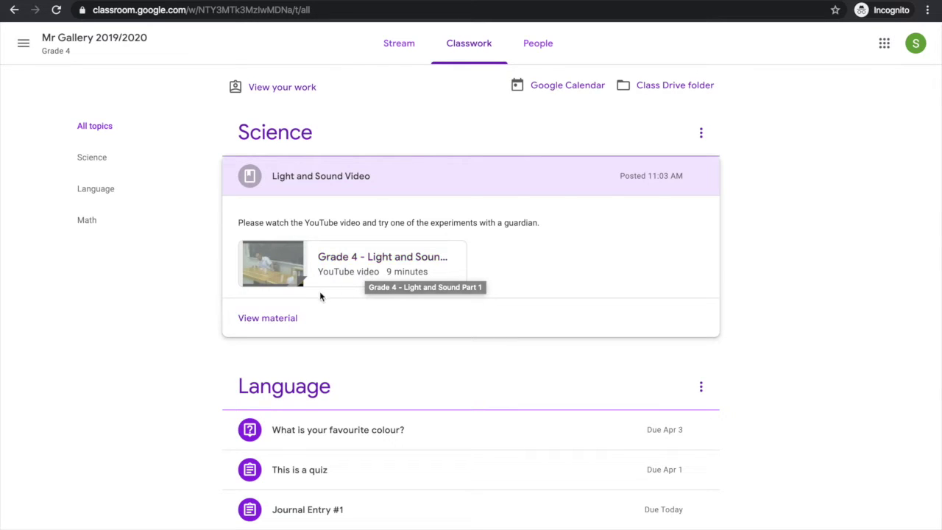
pyautogui.click(285, 319)
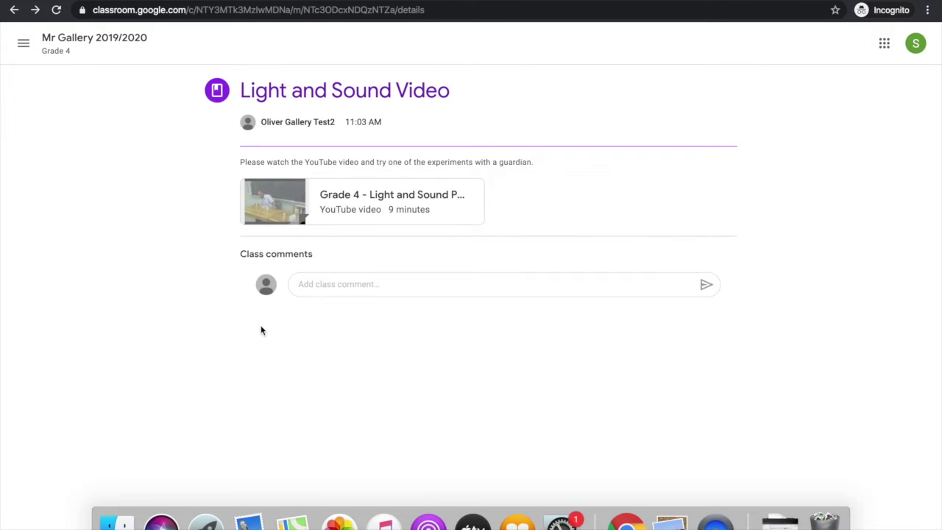
pyautogui.click(13, 10)
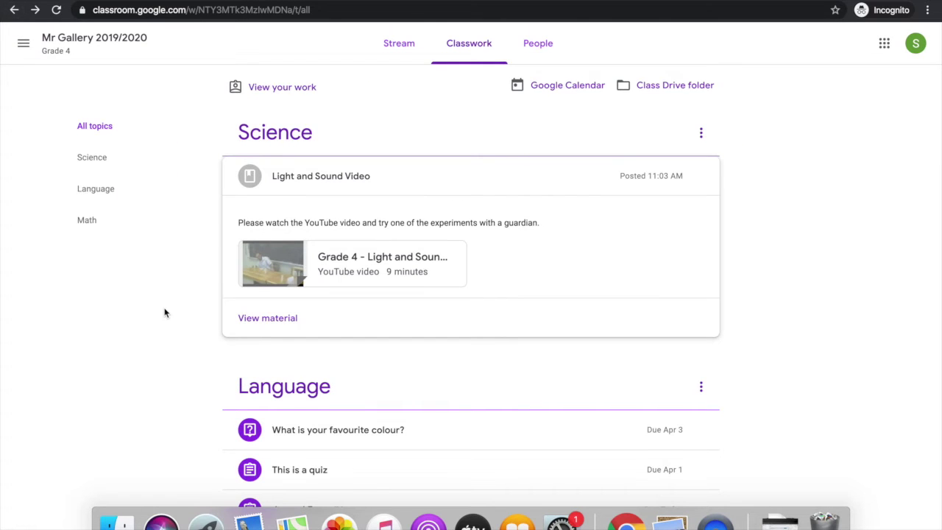
pyautogui.scroll(-3, 165, 312)
pyautogui.scroll(-1, 166, 312)
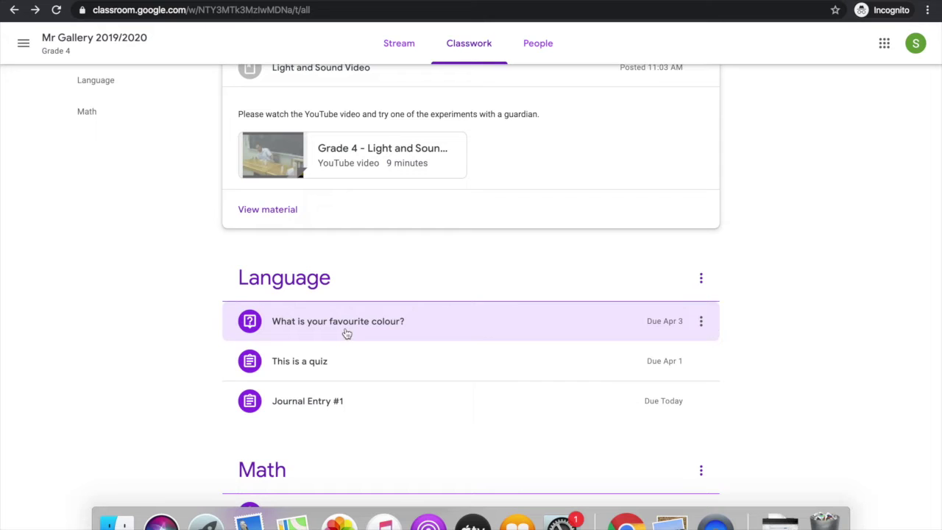
# Answer Blue to 'What is your favourite colour?', turn it in, and expand 'This is a quiz'
pyautogui.click(375, 328)
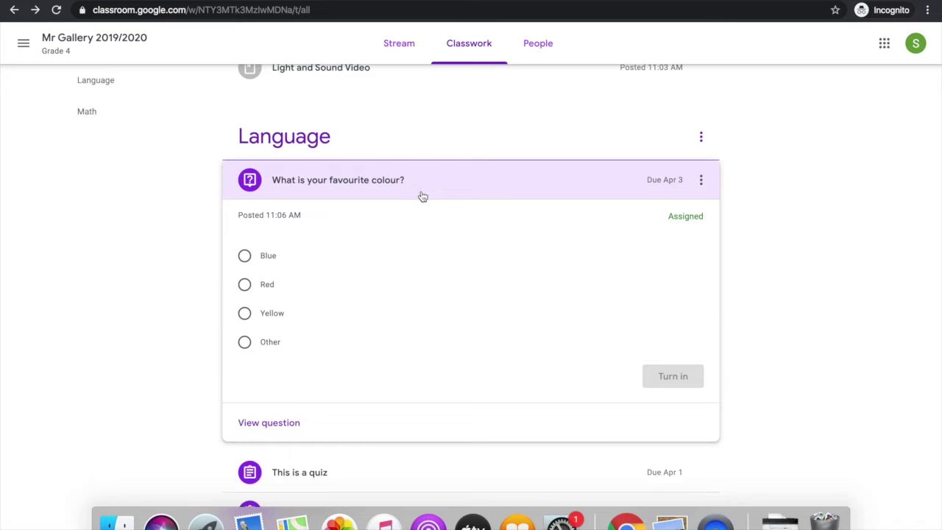
pyautogui.click(244, 255)
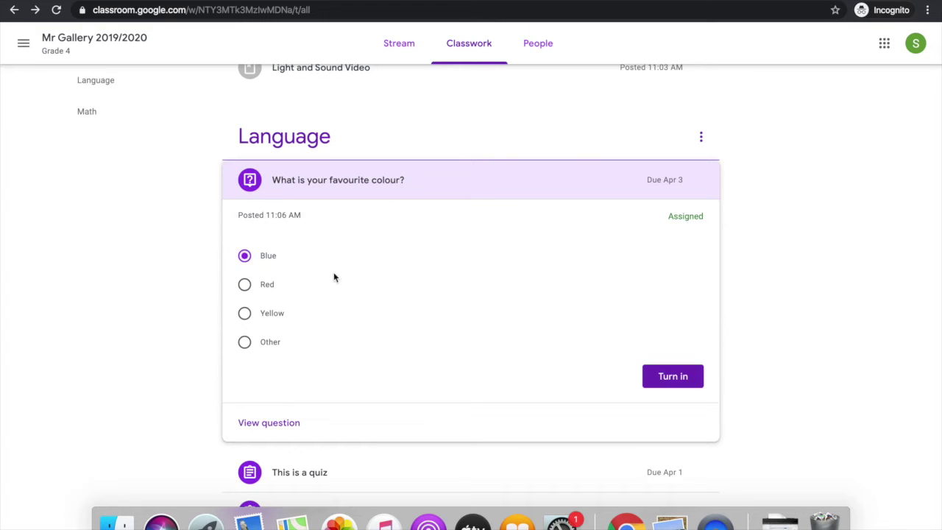
pyautogui.click(678, 381)
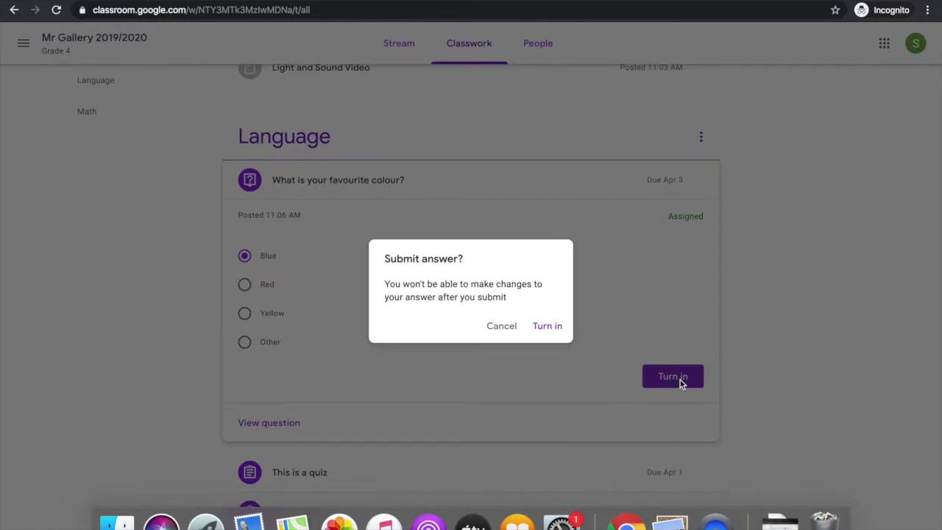
pyautogui.click(548, 327)
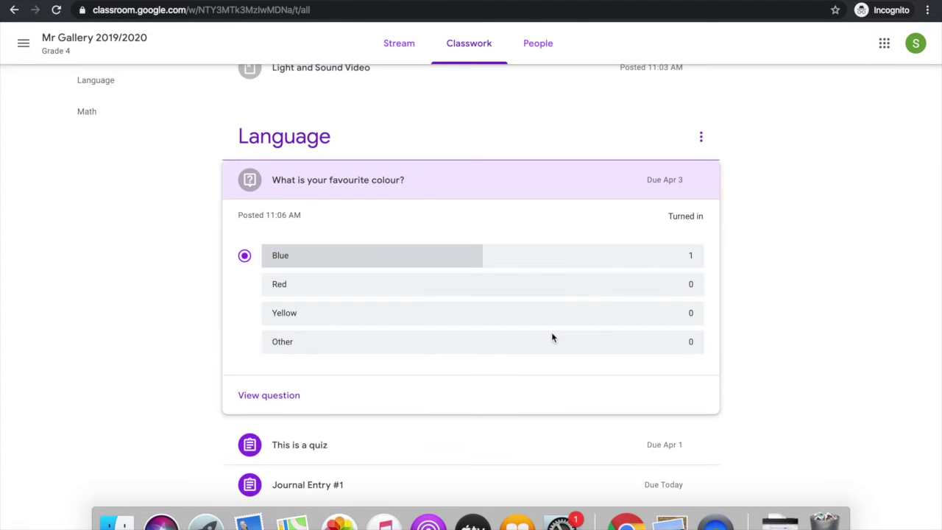
pyautogui.scroll(-2, 352, 471)
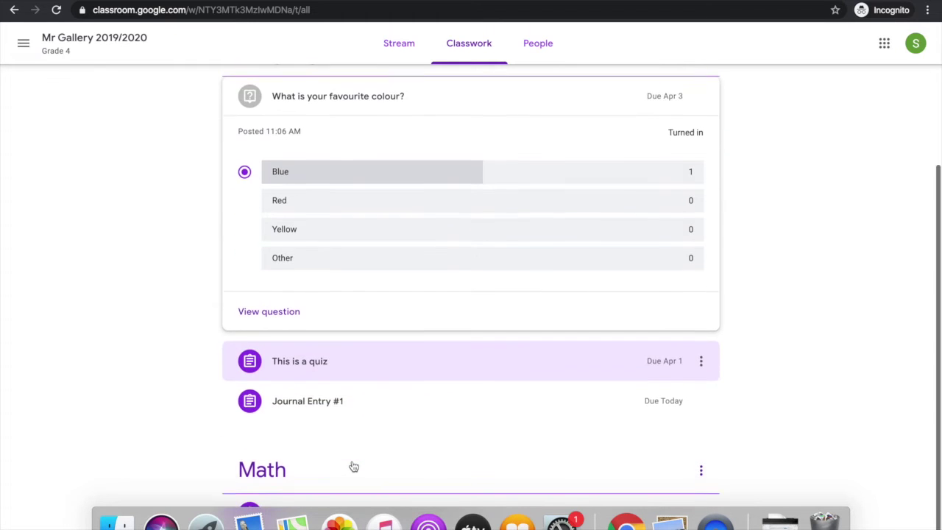
pyautogui.click(324, 362)
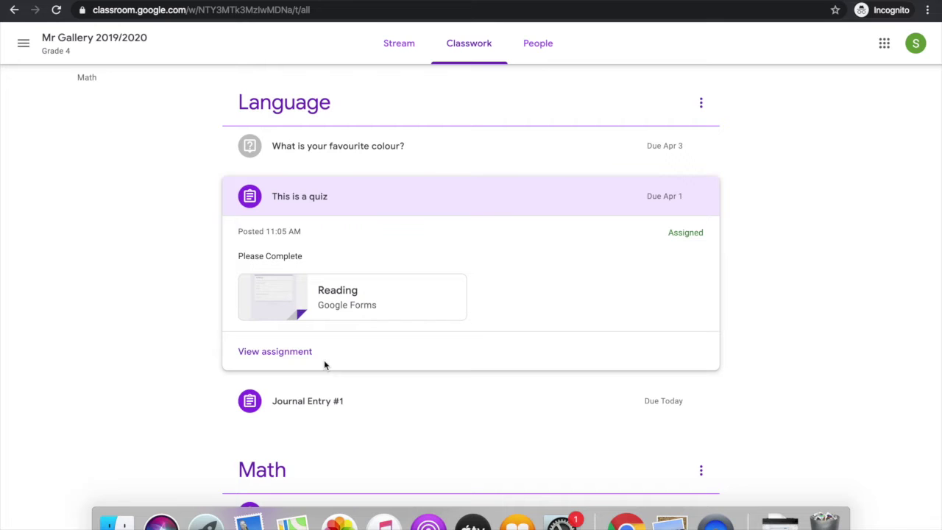
# Open the 'This is a quiz' details page and its attached Reading Google Form
pyautogui.click(284, 354)
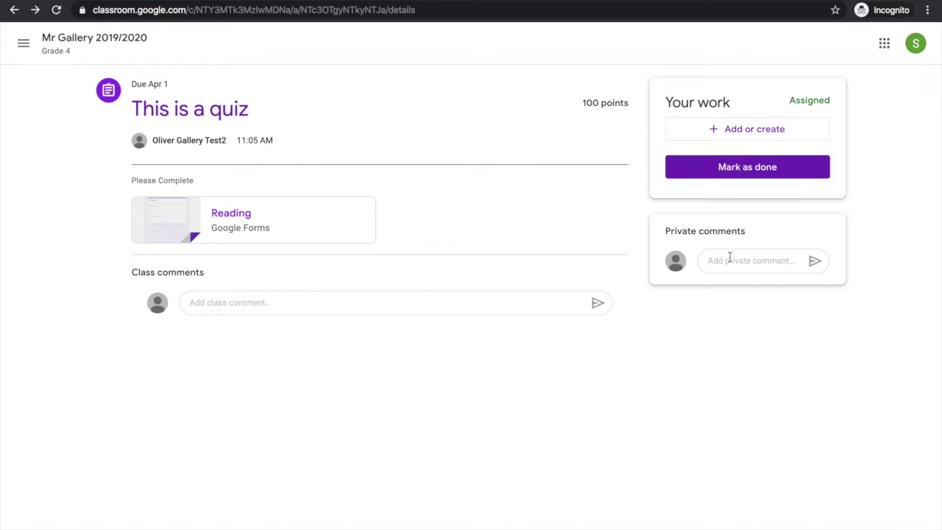
pyautogui.click(230, 219)
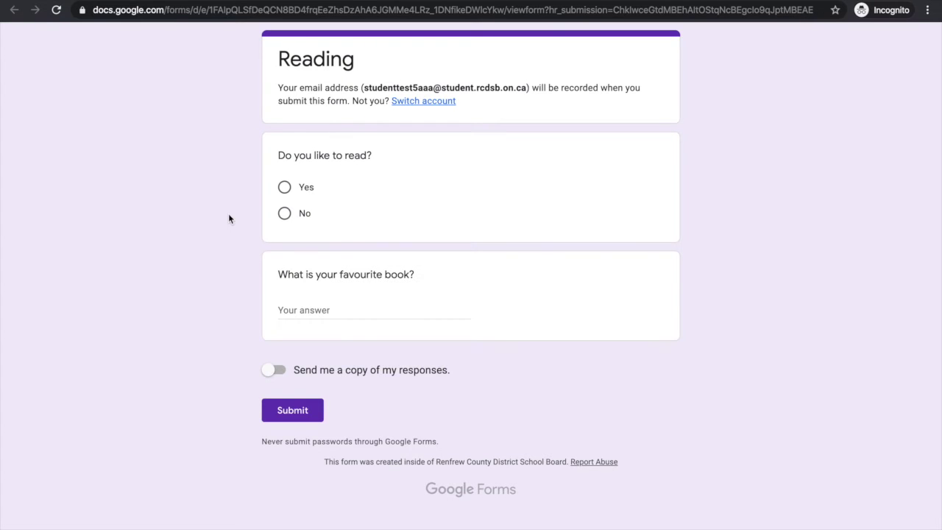
# Answer Yes and 'favourite book' in the Reading form, submit it, and return to the quiz
pyautogui.click(285, 189)
pyautogui.click(346, 315)
pyautogui.write('favourite ')
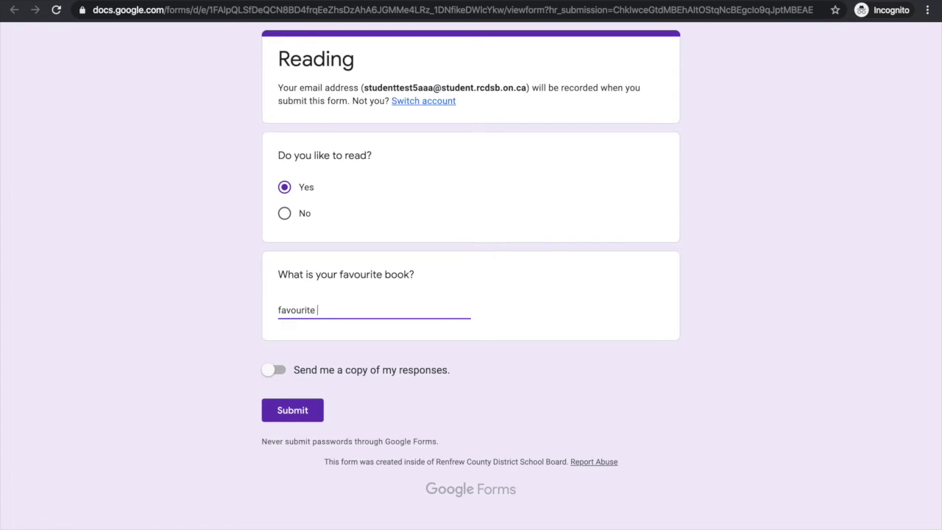
pyautogui.write('book')
pyautogui.click(303, 414)
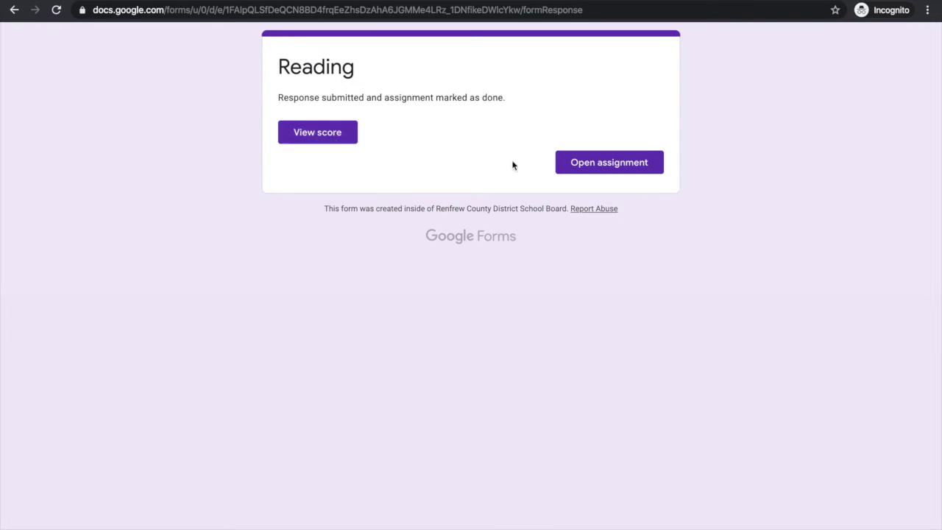
pyautogui.click(608, 168)
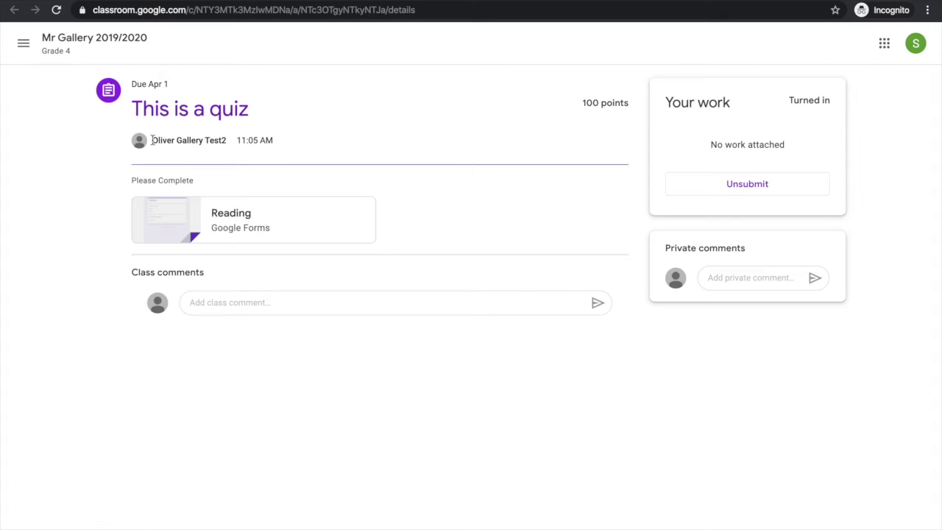
# From Classwork, open the Journal Entry #1 assignment and its attached Google Doc
pyautogui.click(75, 37)
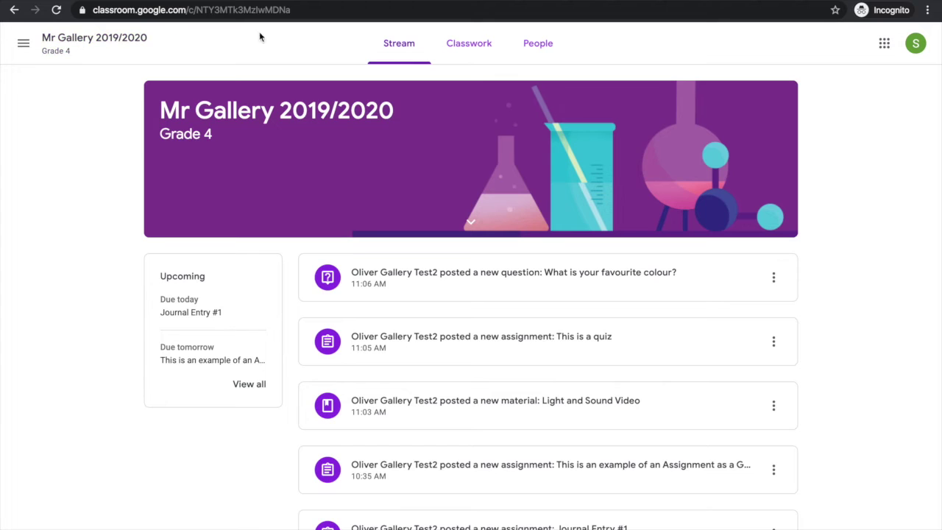
pyautogui.click(486, 47)
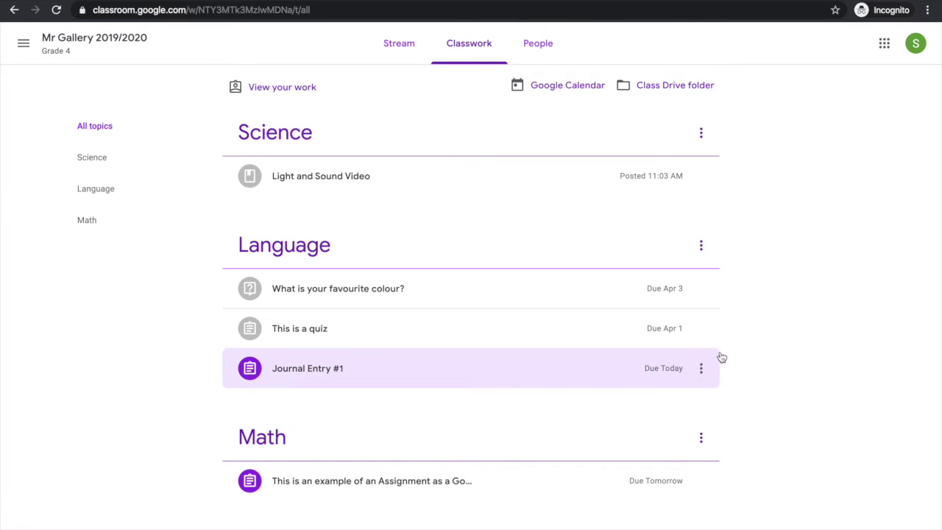
pyautogui.click(334, 374)
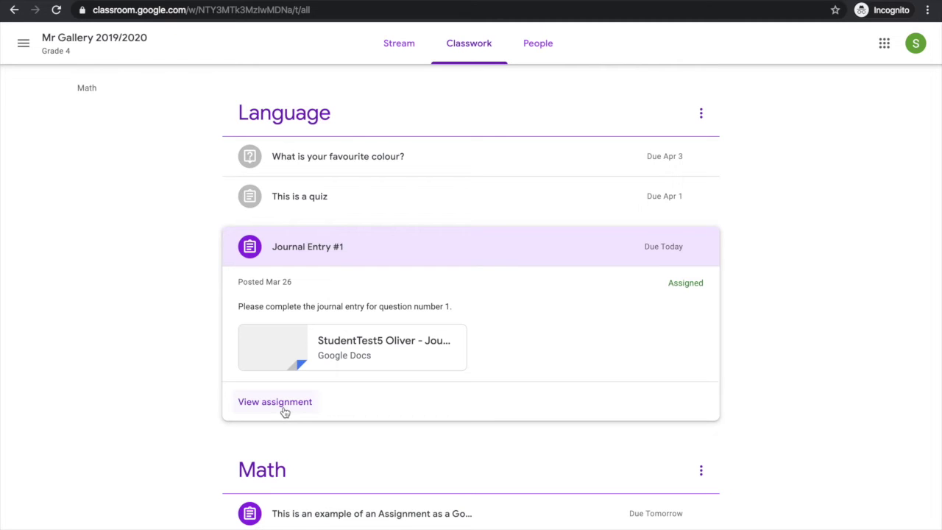
pyautogui.click(284, 407)
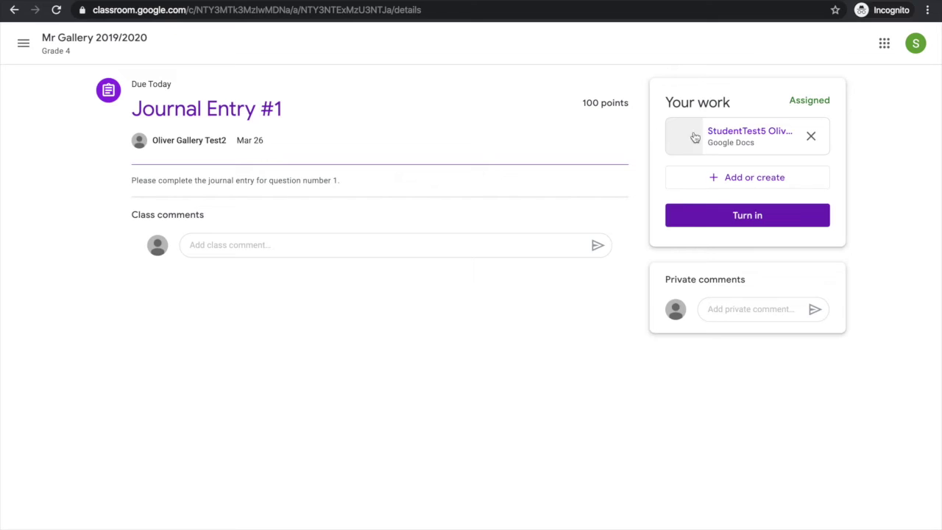
pyautogui.click(736, 136)
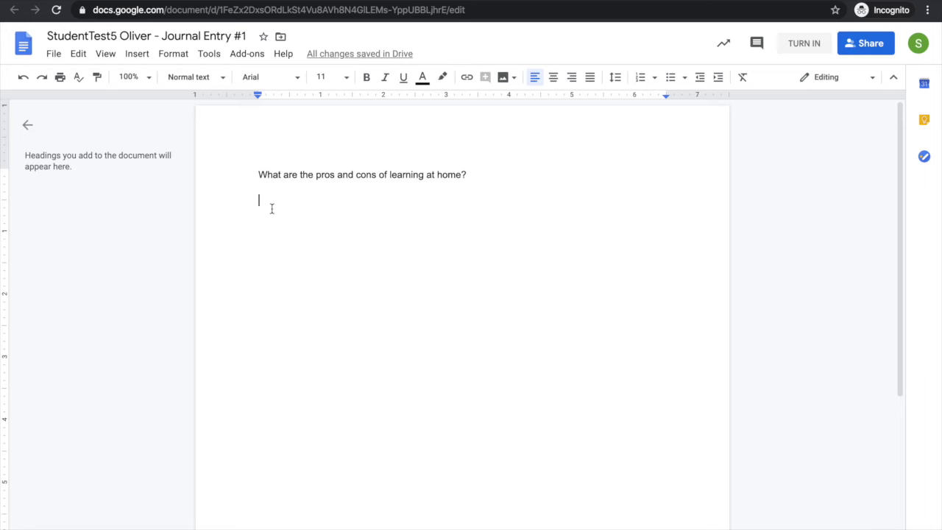
# Type 'The pros and cons ......' on a new line below the journal question, then turn in
pyautogui.press('Return')
pyautogui.write('The ')
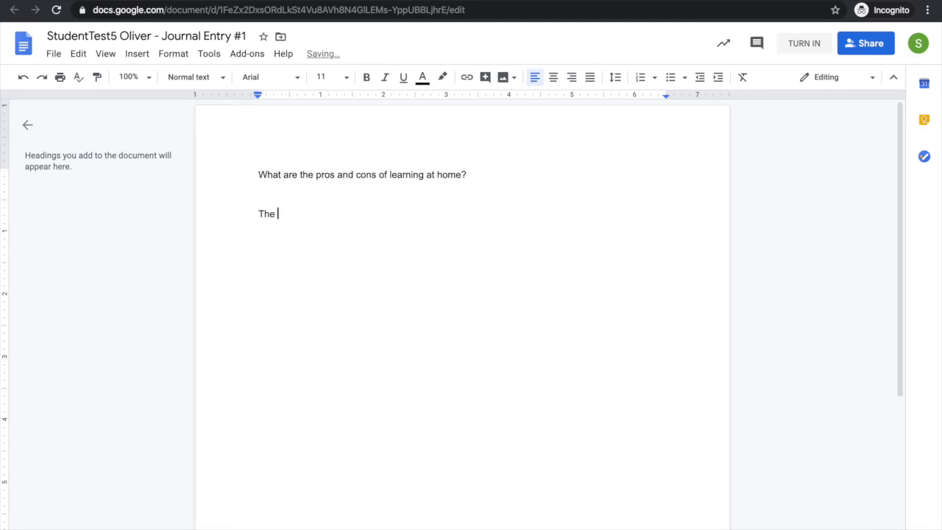
pyautogui.write('pros and cons ......')
pyautogui.click(804, 44)
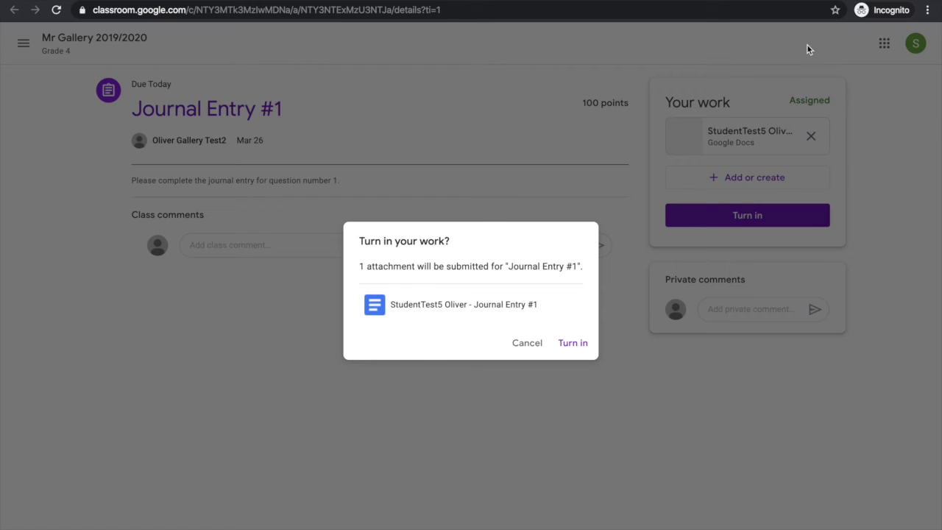
# Confirm turning in Journal Entry #1, then open the Math 'Assignment as a Google Doc' page
pyautogui.click(575, 355)
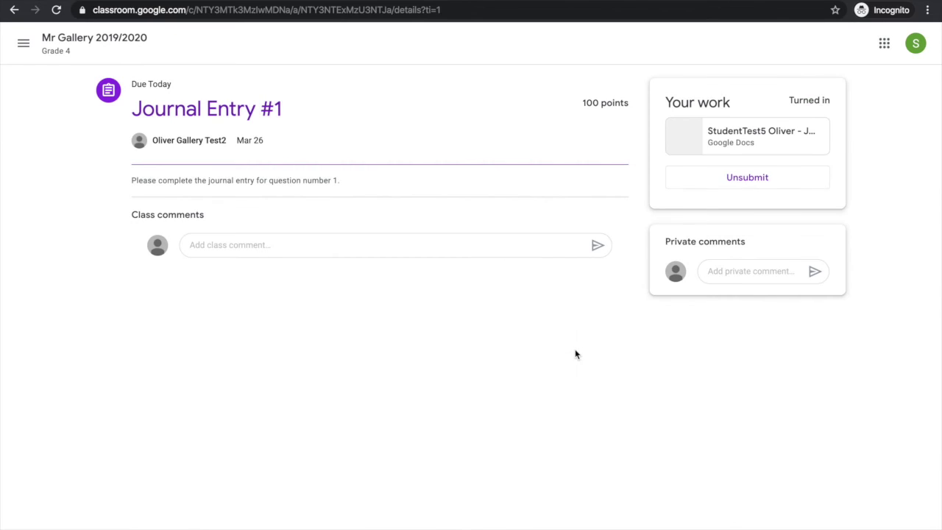
pyautogui.click(94, 45)
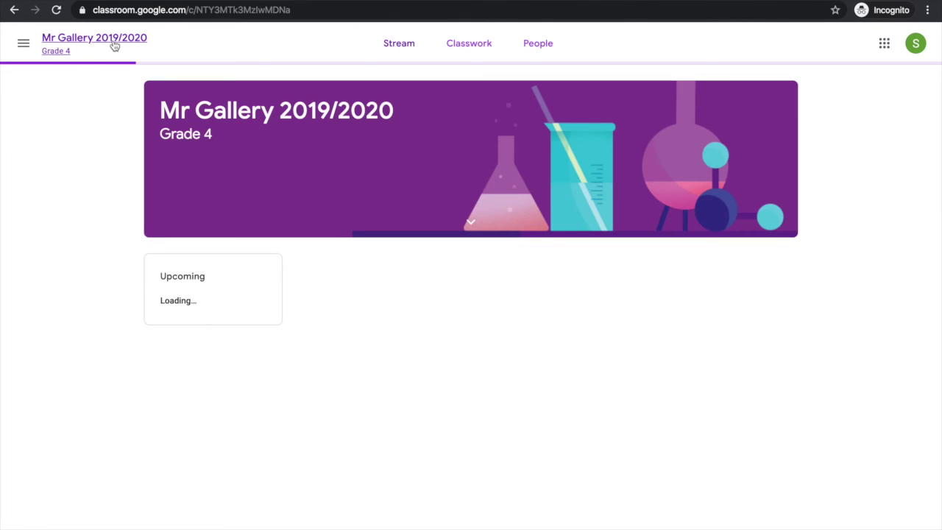
pyautogui.click(459, 42)
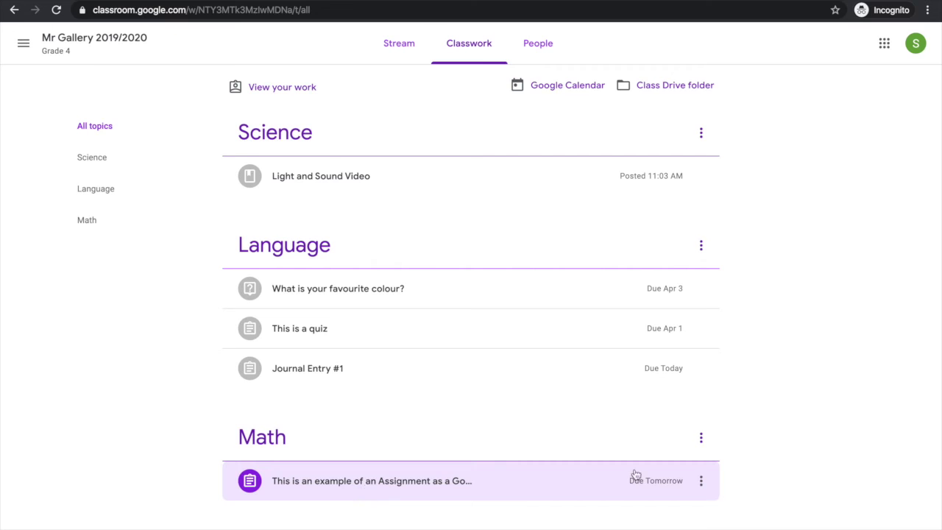
pyautogui.click(355, 485)
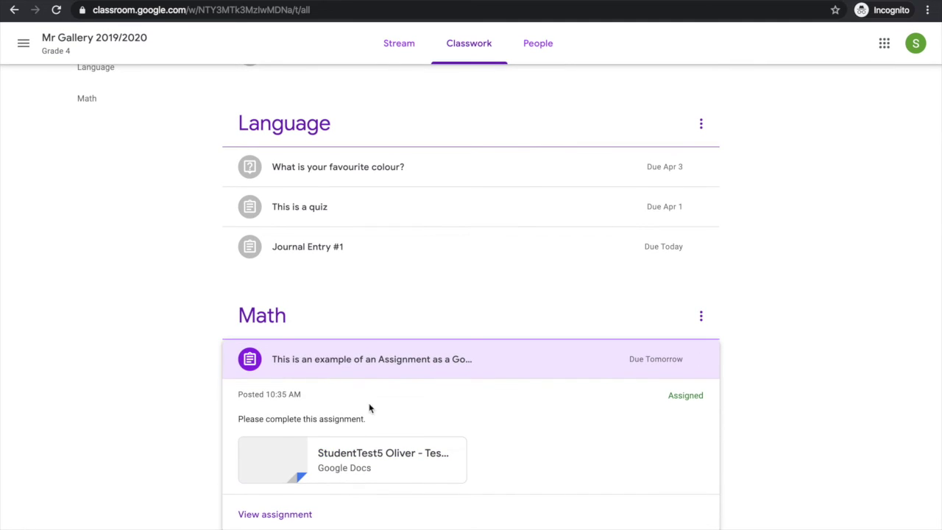
pyautogui.click(288, 514)
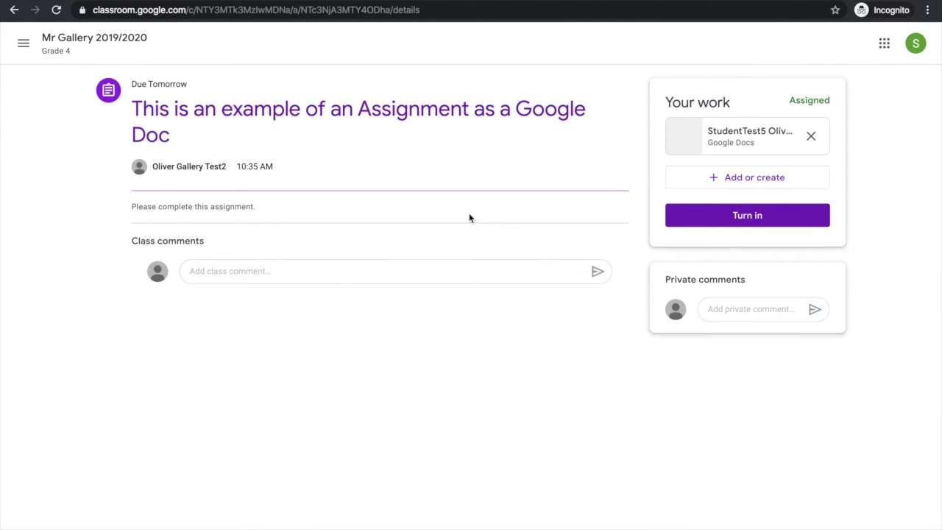
# In the Test Assignment #1 doc, add 'The s an example of an answer' below the sentence and turn in
pyautogui.click(760, 141)
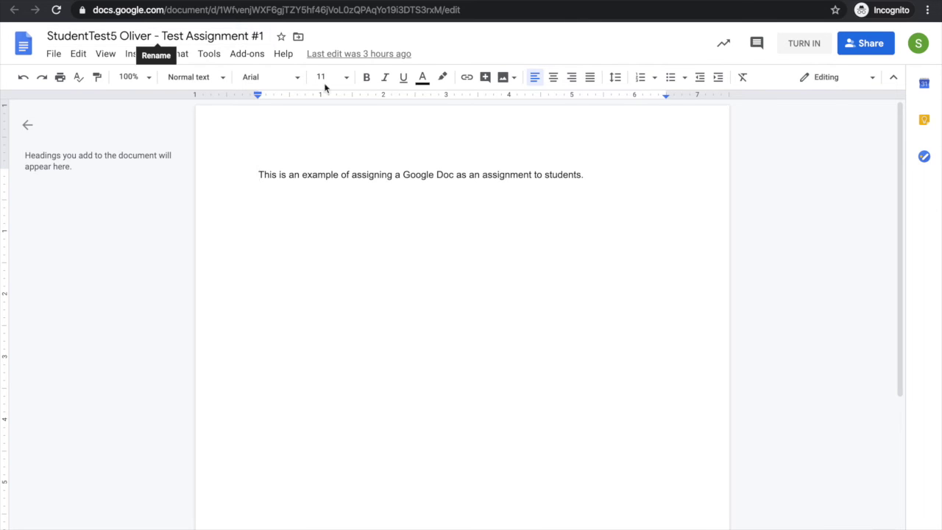
pyautogui.click(613, 181)
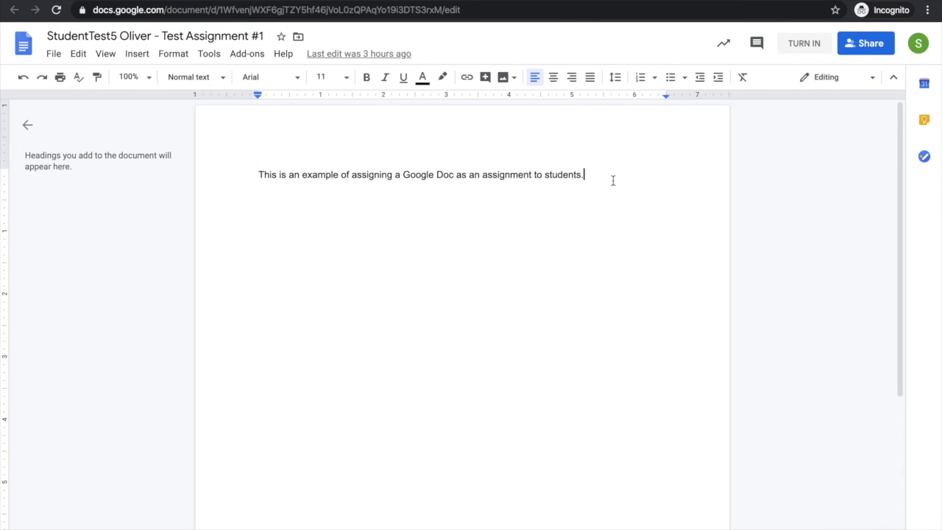
pyautogui.press('Return')
pyautogui.press('Return')
pyautogui.press('Return')
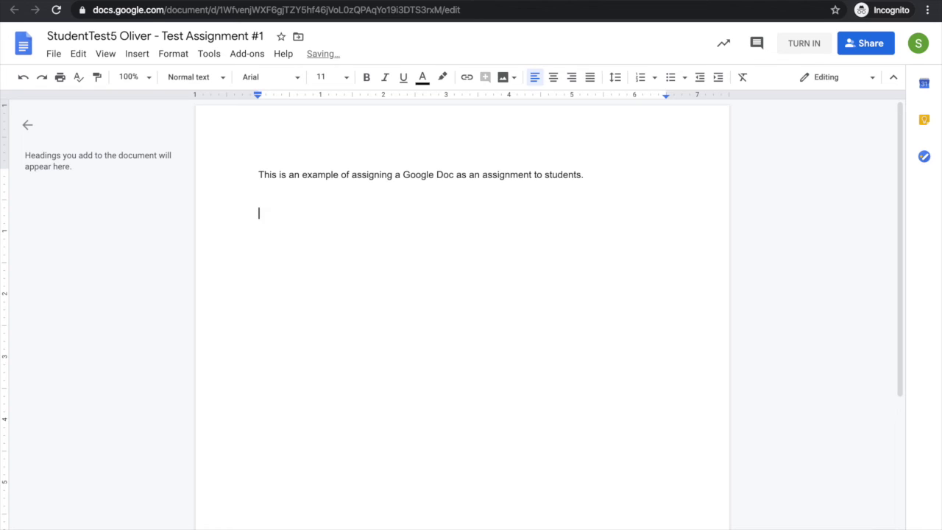
pyautogui.write('The s an example of an ')
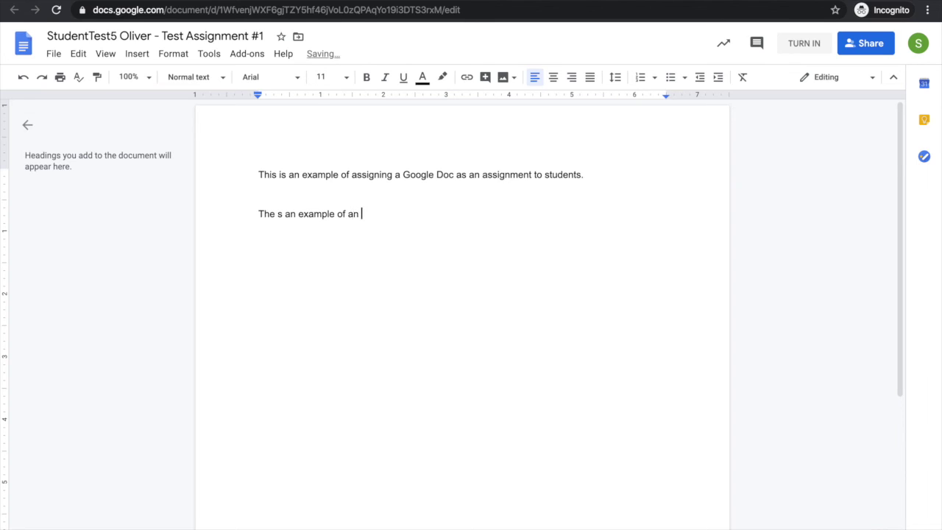
pyautogui.write('answer')
pyautogui.click(810, 44)
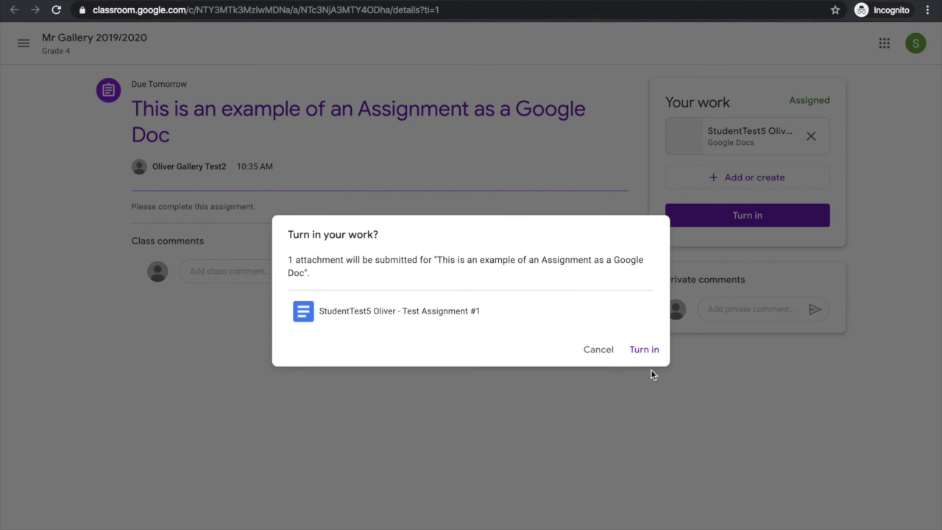
# Confirm turning in the Google Doc assignment, then unsubmit it
pyautogui.click(650, 355)
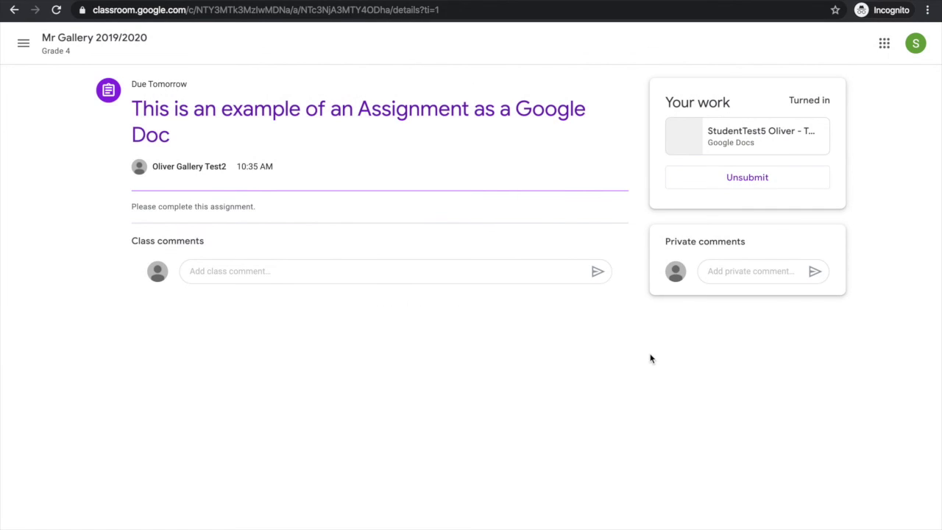
pyautogui.click(762, 181)
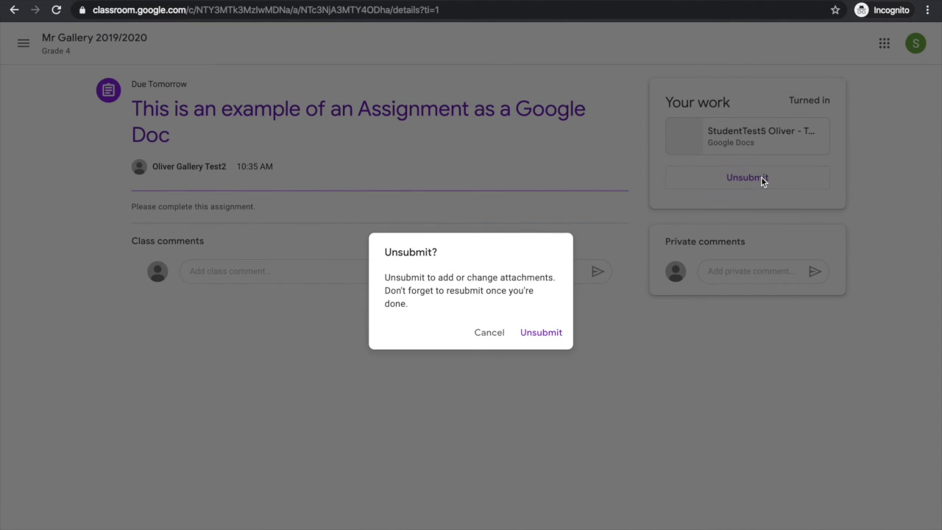
pyautogui.click(542, 333)
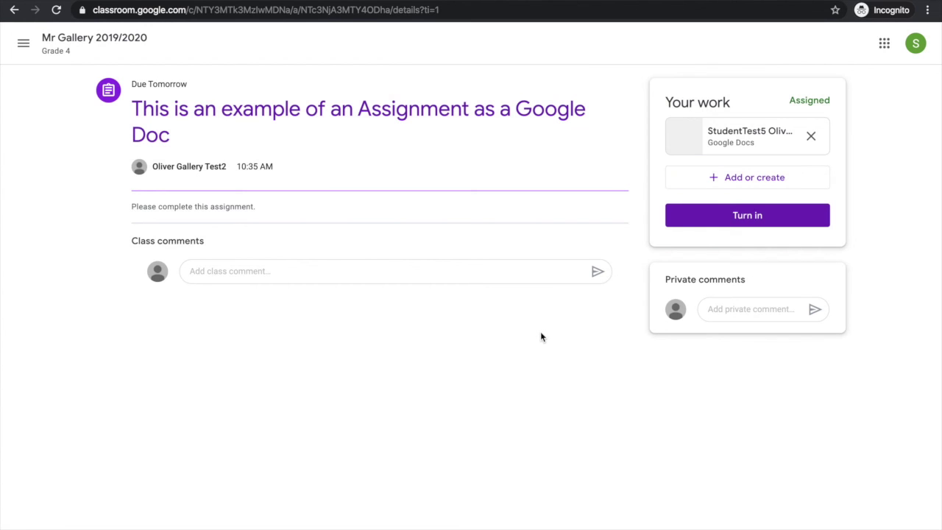
# Open and dismiss the Add or create options, then return to the class's Classwork list
pyautogui.click(764, 180)
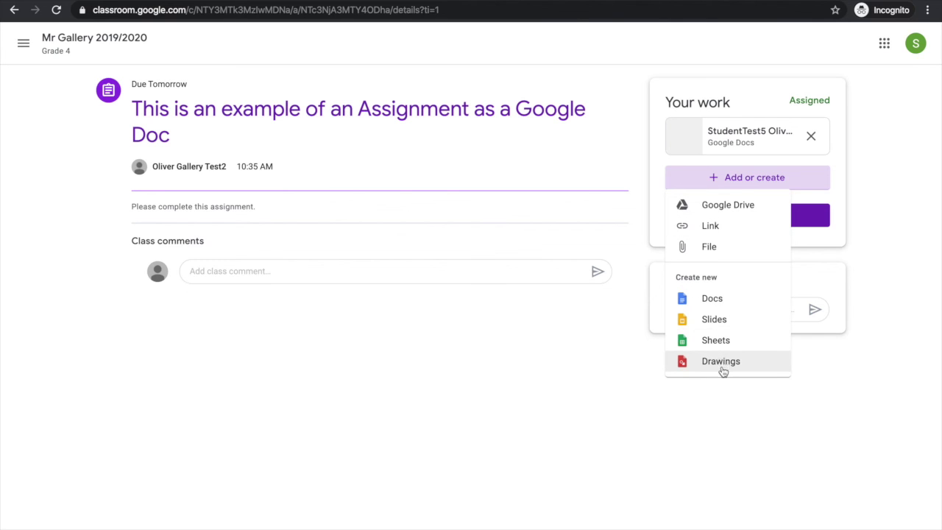
pyautogui.click(745, 439)
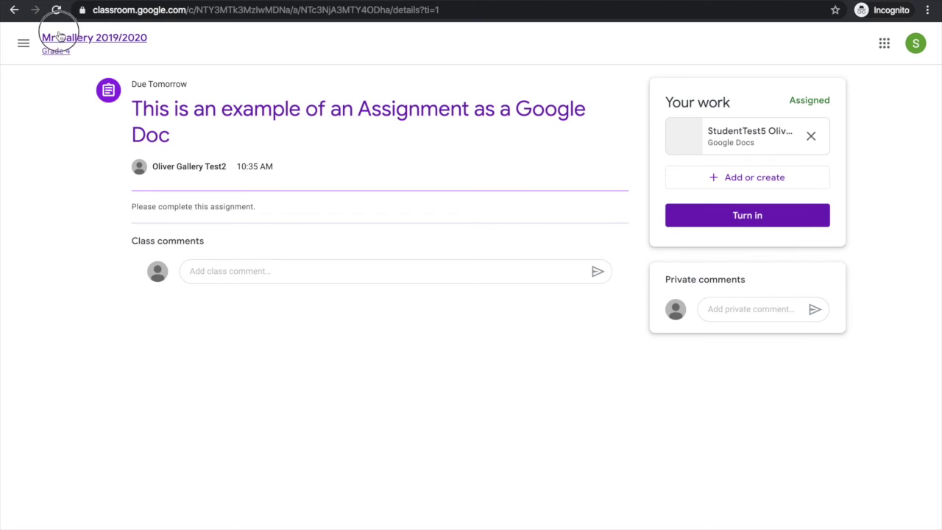
pyautogui.click(94, 37)
pyautogui.click(467, 44)
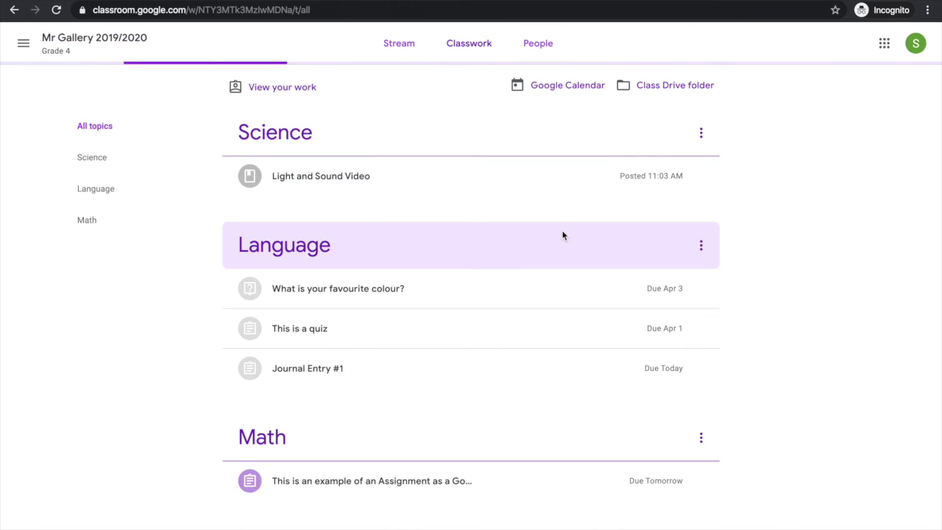